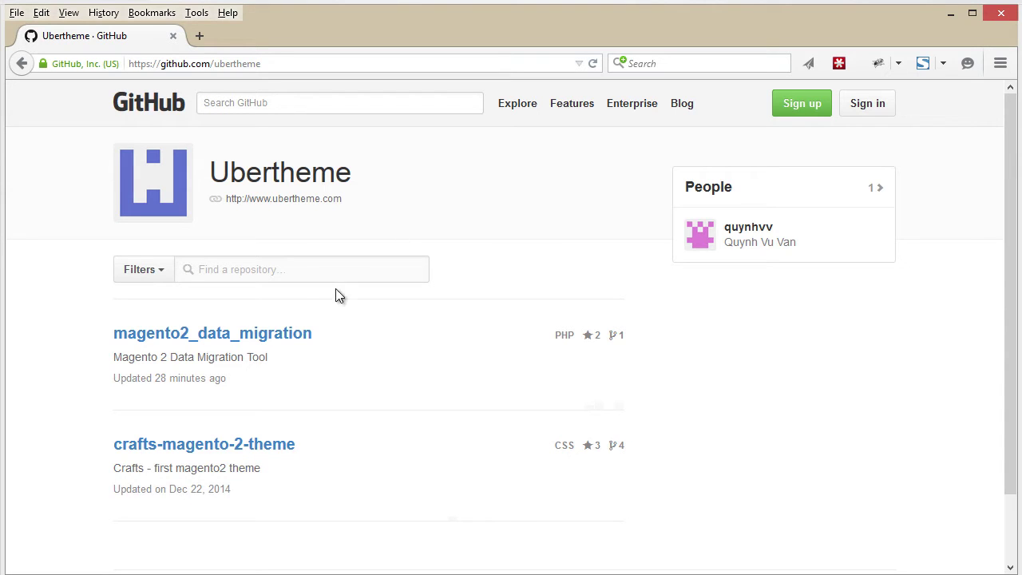
Download the magento2_data_migration Version 0.1.5 source code zip from the GitHub releases.
click(283, 337)
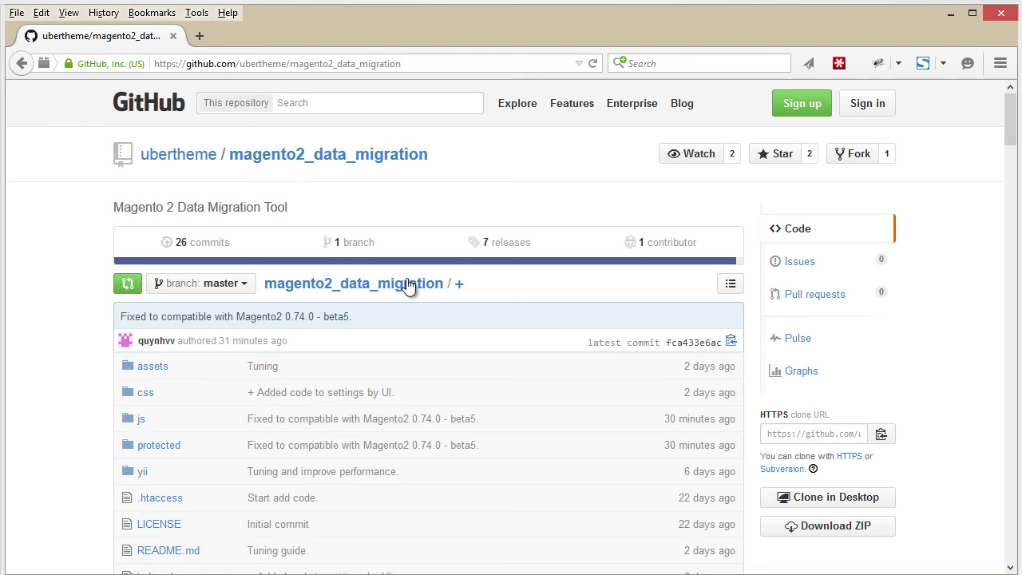
click(503, 244)
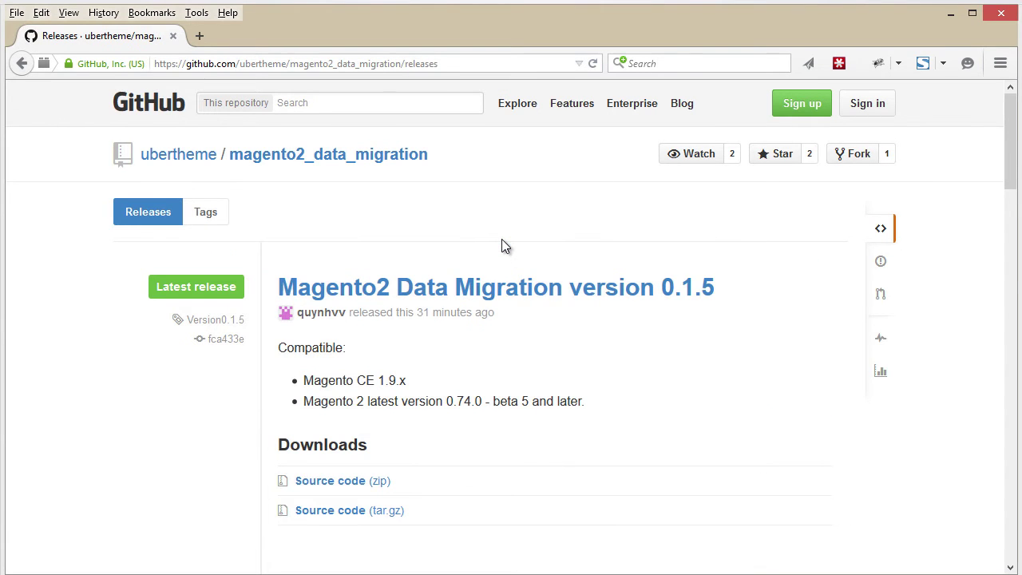
click(358, 481)
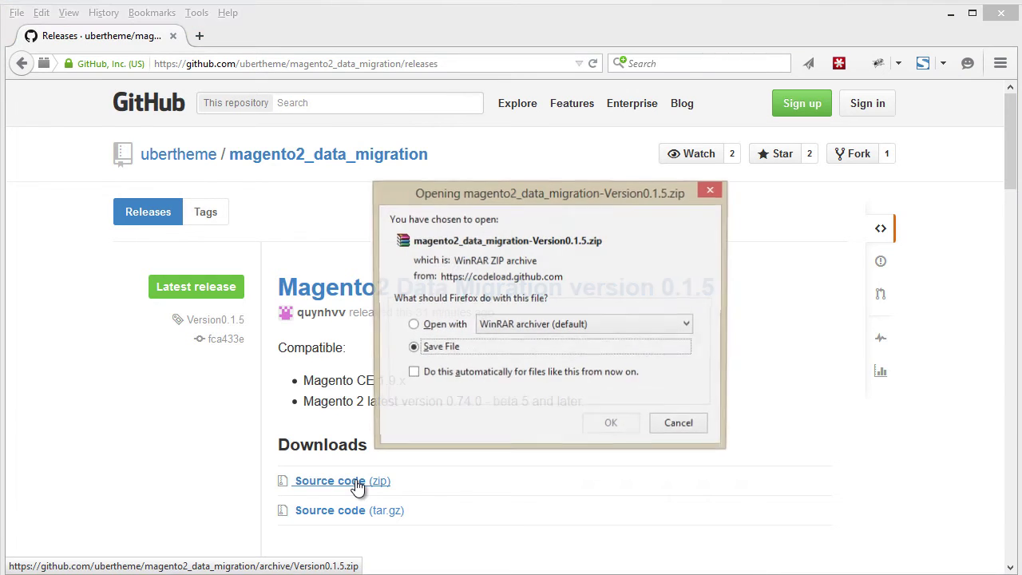
click(607, 427)
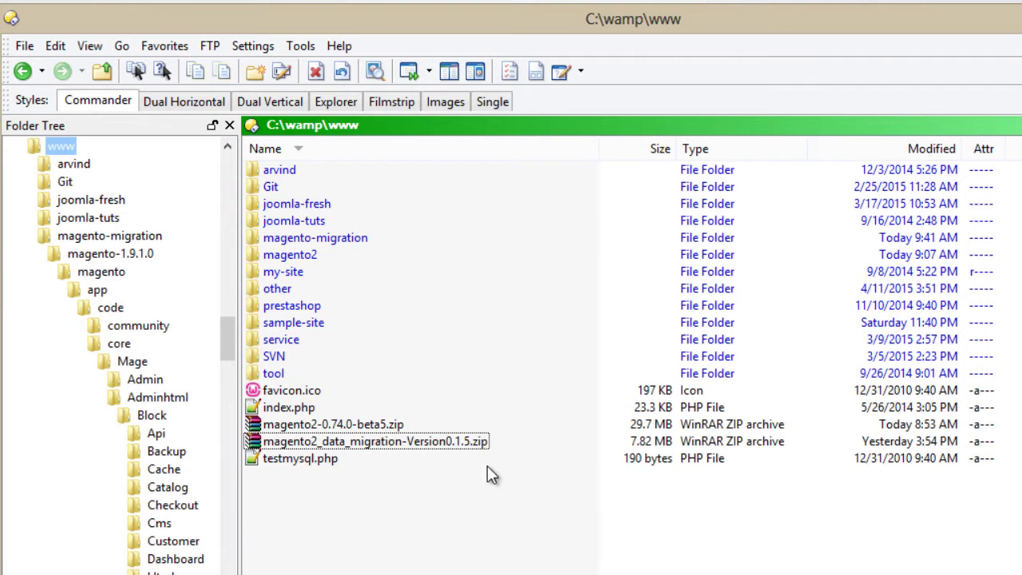
click(480, 443)
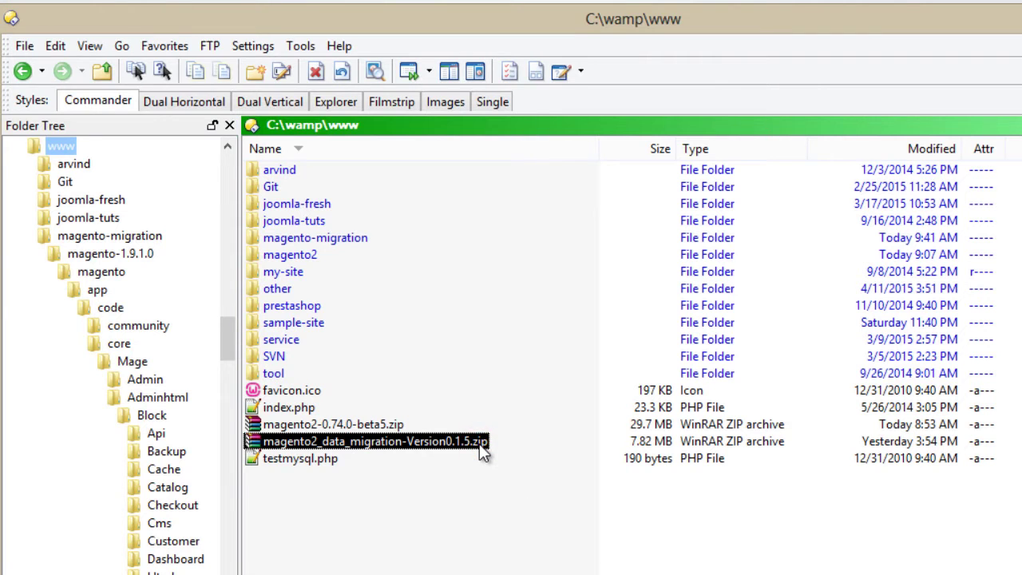
Paste the Version 0.1.5 zip into magento-migration and extract it into its own folder.
click(482, 477)
click(109, 235)
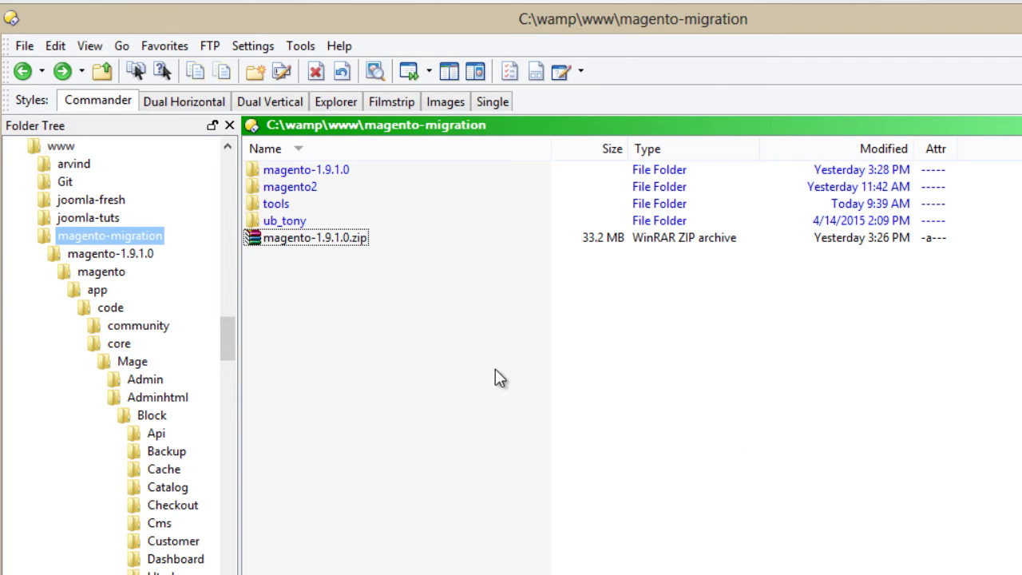
key(ctrl+v)
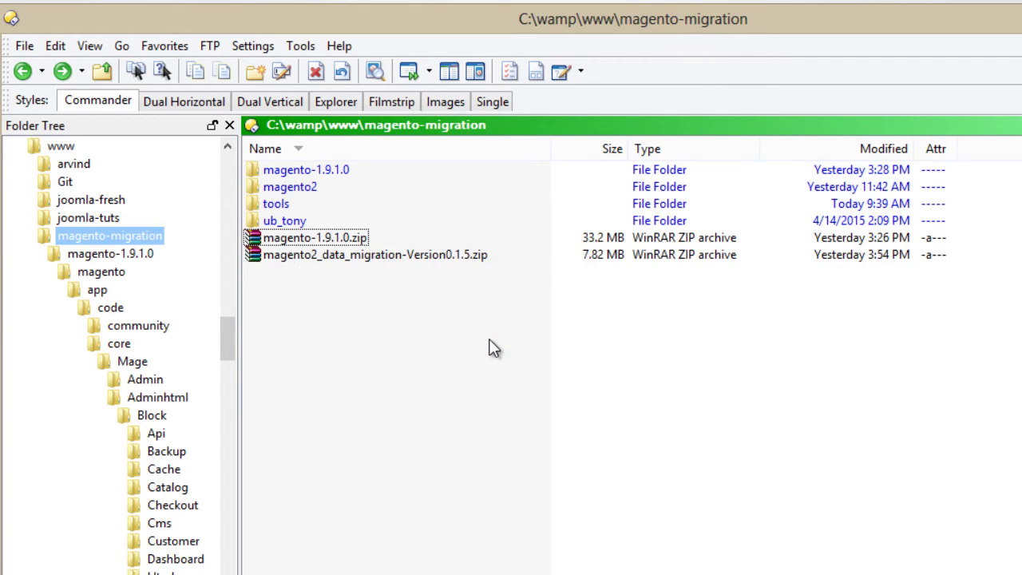
right_click(443, 256)
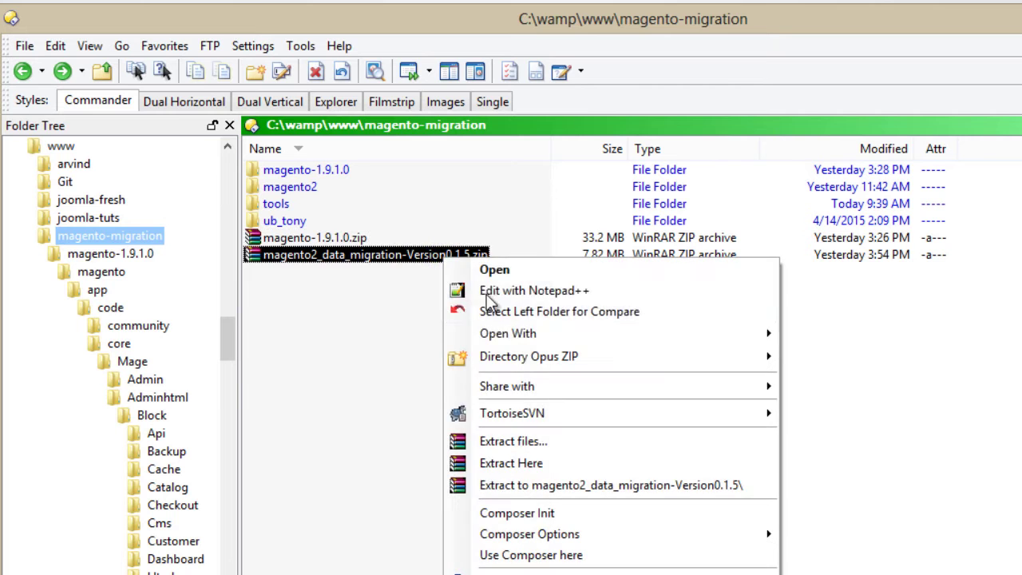
click(543, 480)
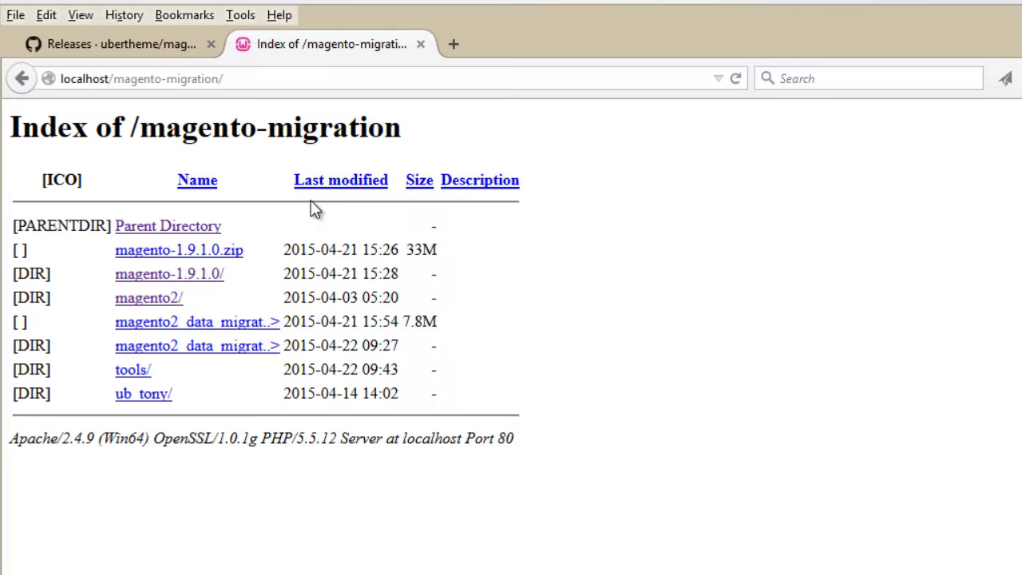
click(237, 345)
Launch the migration tool and enter Magento 1.x host localhost, user root, database tony.
click(242, 257)
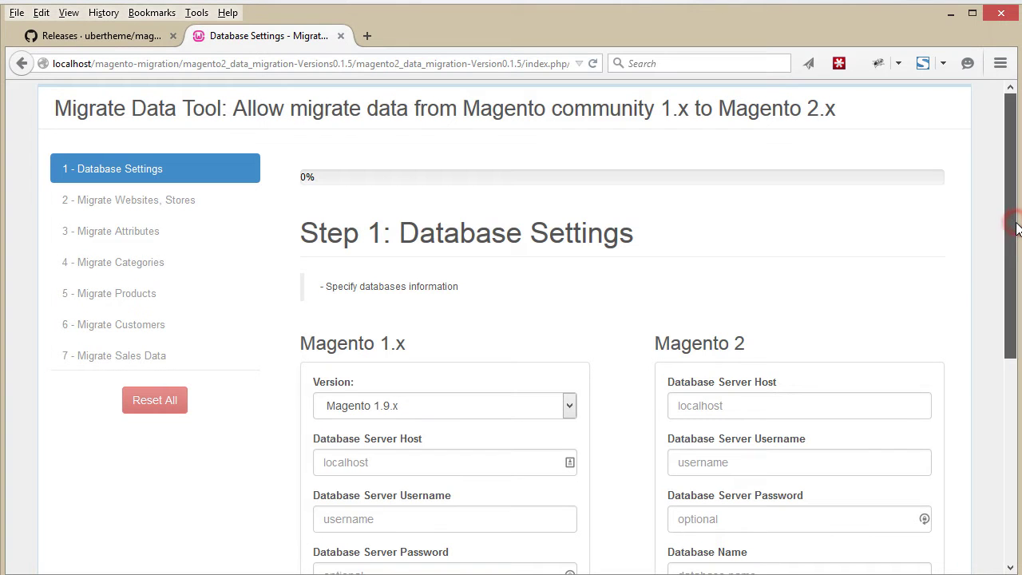
drag(1016, 232, 1013, 368)
click(515, 229)
text(l)
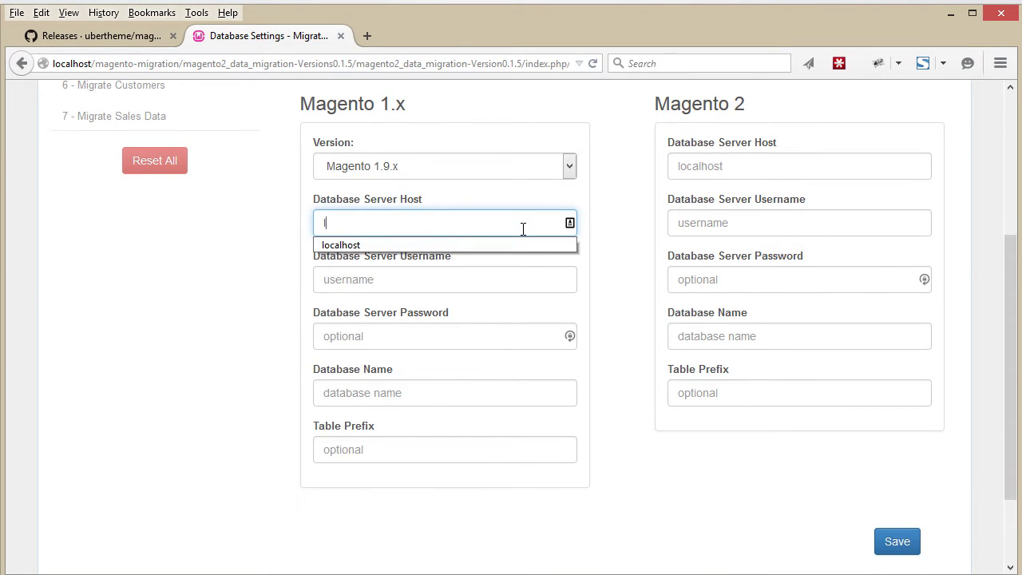
text(ocalhost)
key(Tab)
text(root)
key(Tab)
key(Tab)
text(tony)
key(Tab)
Enter Magento 2 host localhost, user root, database magento2, and save both connections.
click(765, 169)
text(localhost)
key(Tab)
text(root)
key(Tab)
key(Tab)
text(ma)
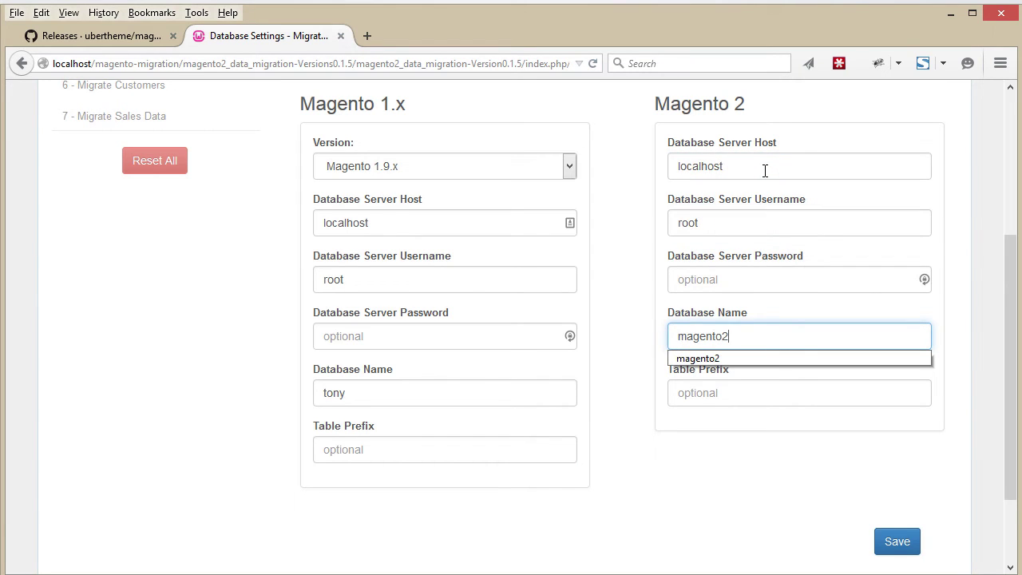
drag(1012, 267, 1011, 340)
click(905, 441)
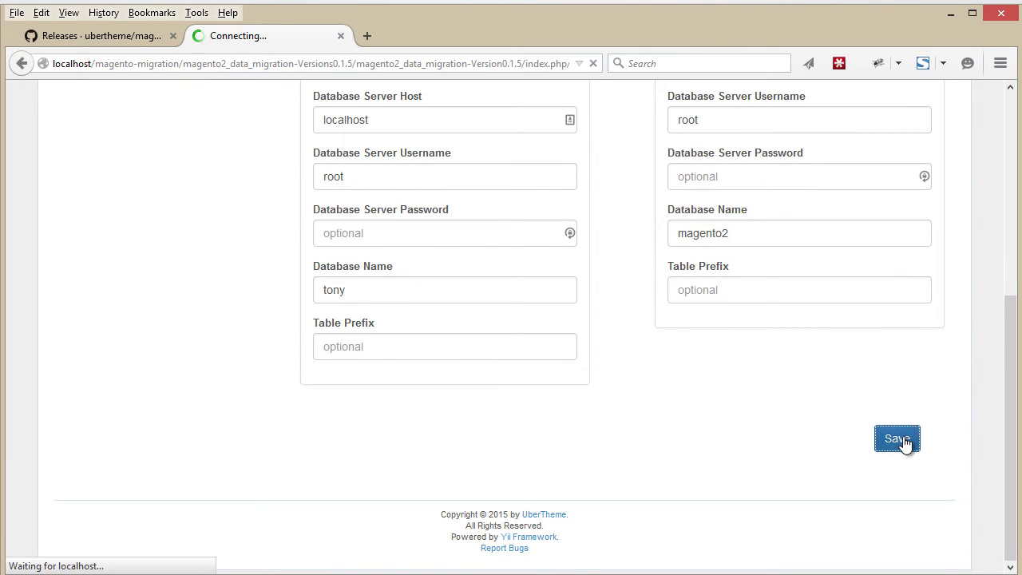
drag(1015, 308, 1014, 523)
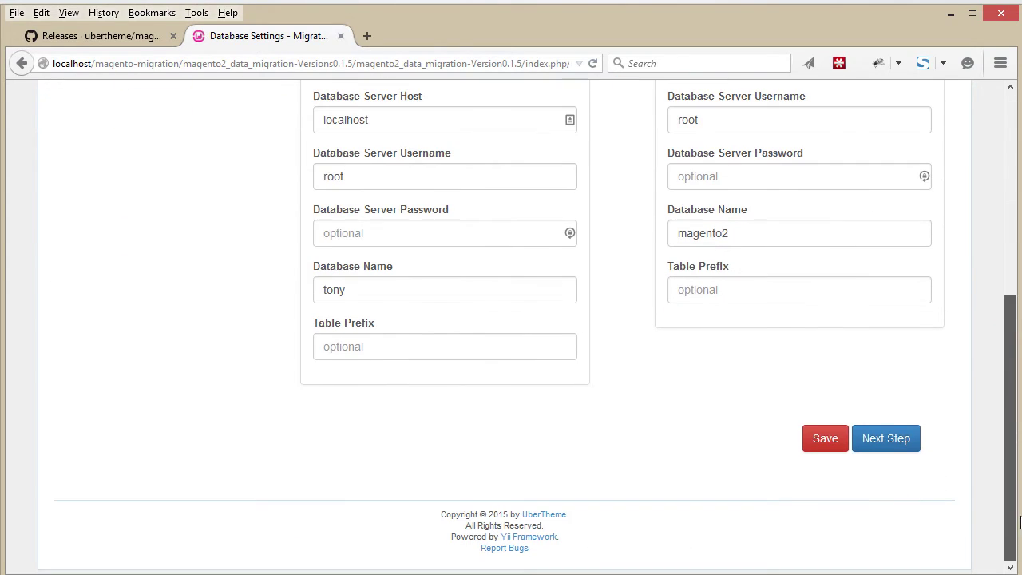
Migrate the Main Website with its 3 store views.
click(896, 447)
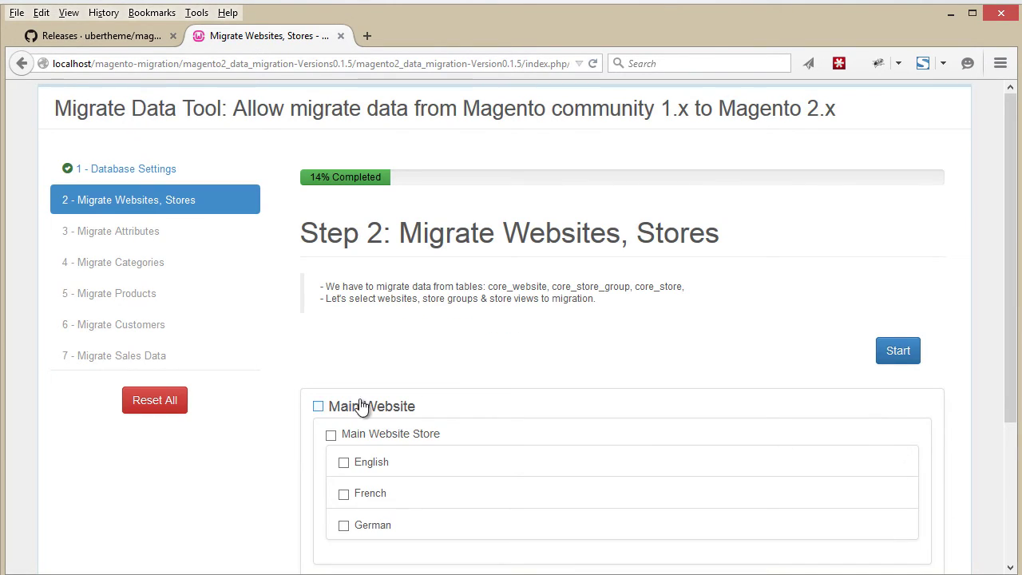
click(319, 407)
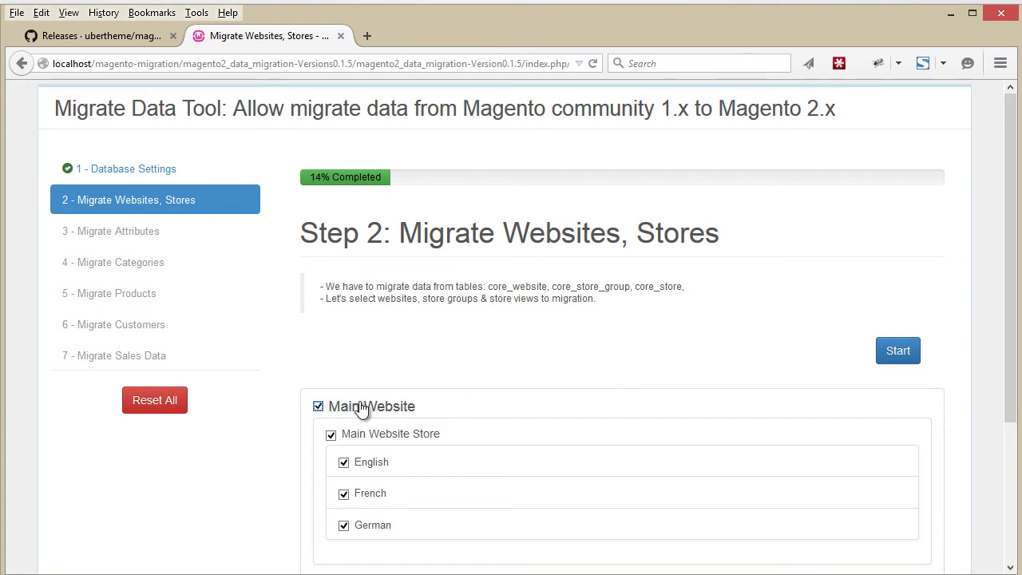
click(899, 351)
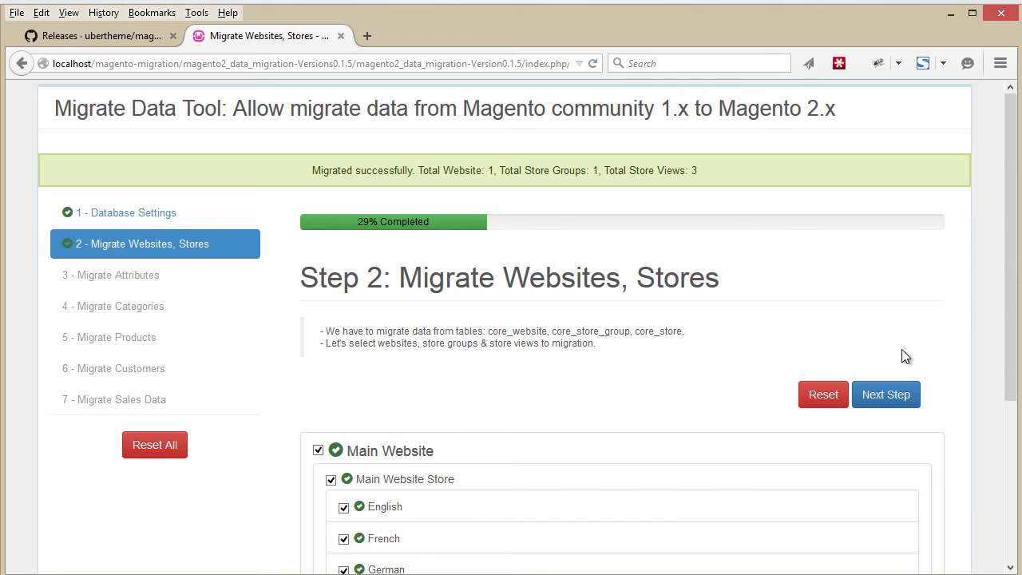
Migrate the attributes: 1 set, 7 groups and 63 attributes.
click(890, 395)
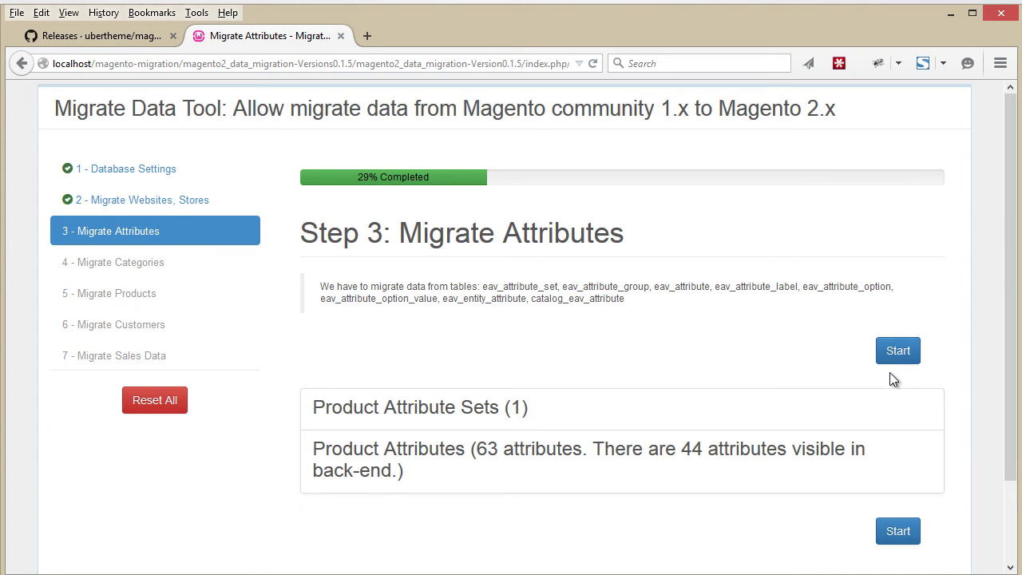
click(893, 352)
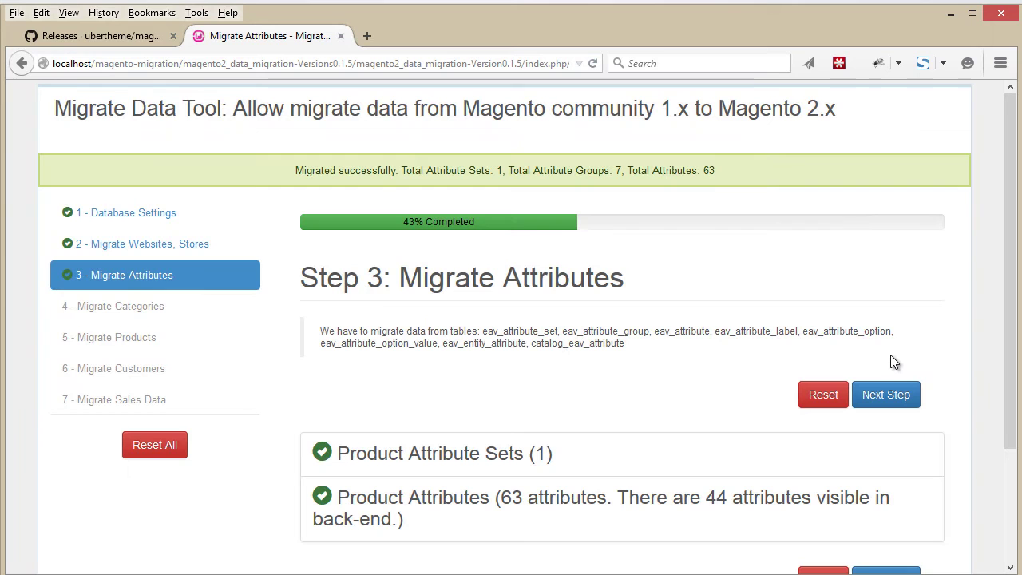
drag(1009, 279, 998, 414)
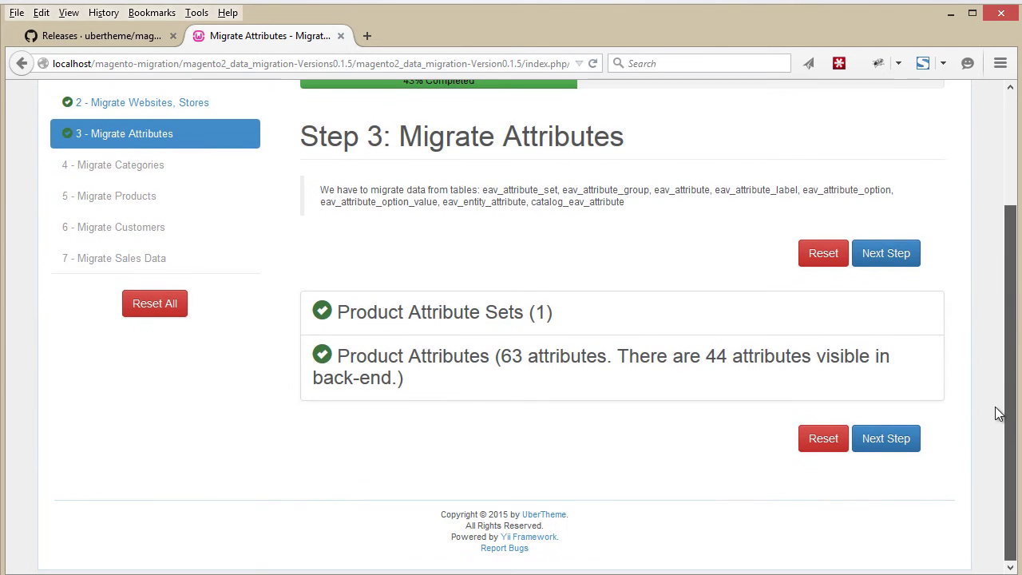
click(908, 255)
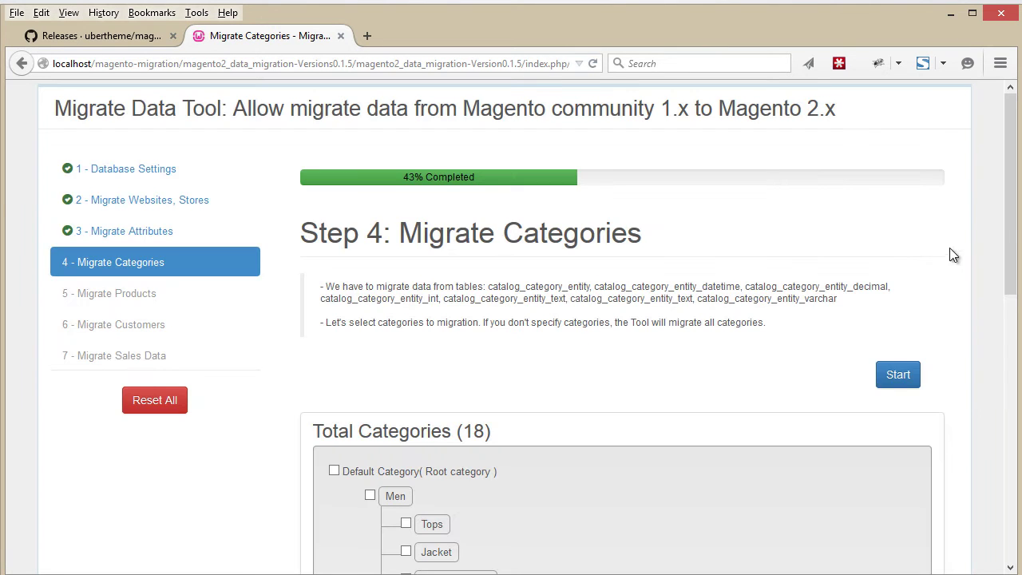
Migrate all 18 categories under Default Category (Root category).
drag(1010, 239, 1012, 382)
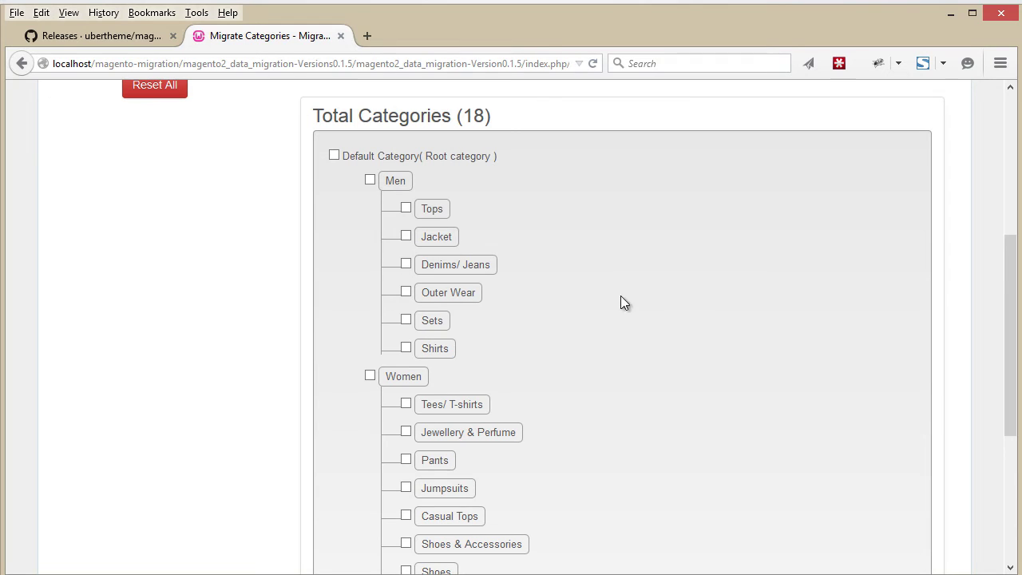
click(335, 157)
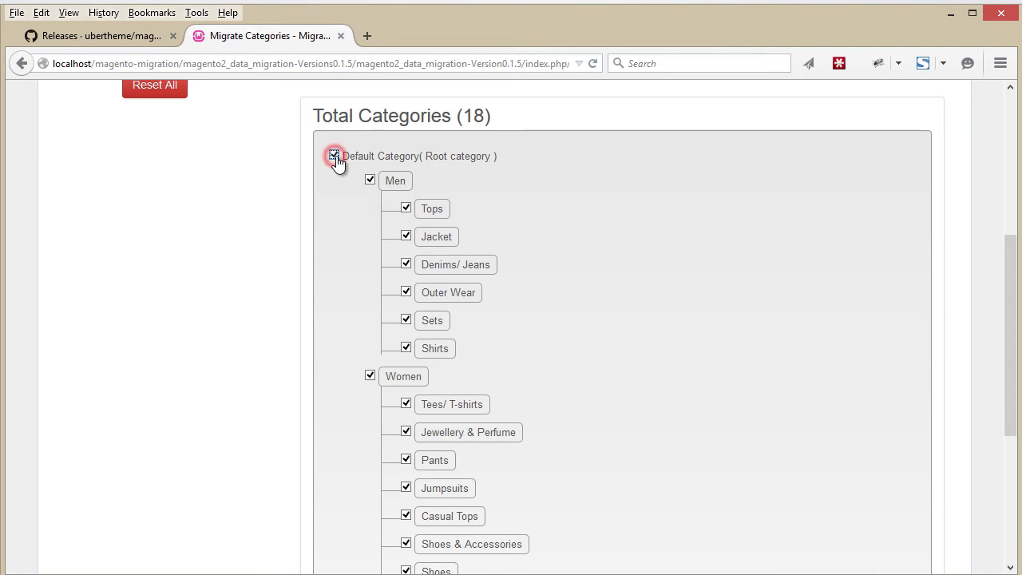
drag(1011, 298, 1006, 258)
click(894, 168)
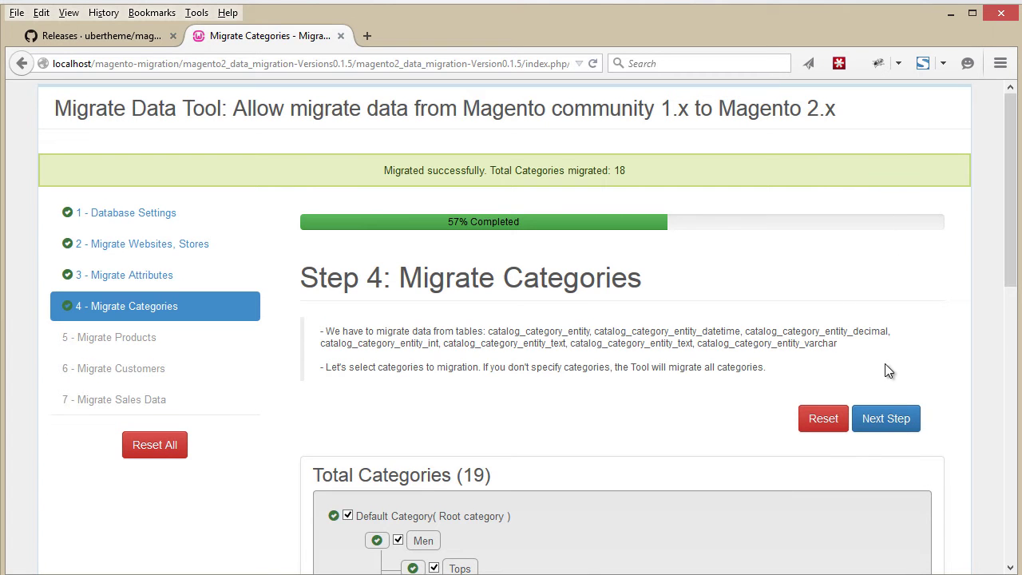
click(893, 419)
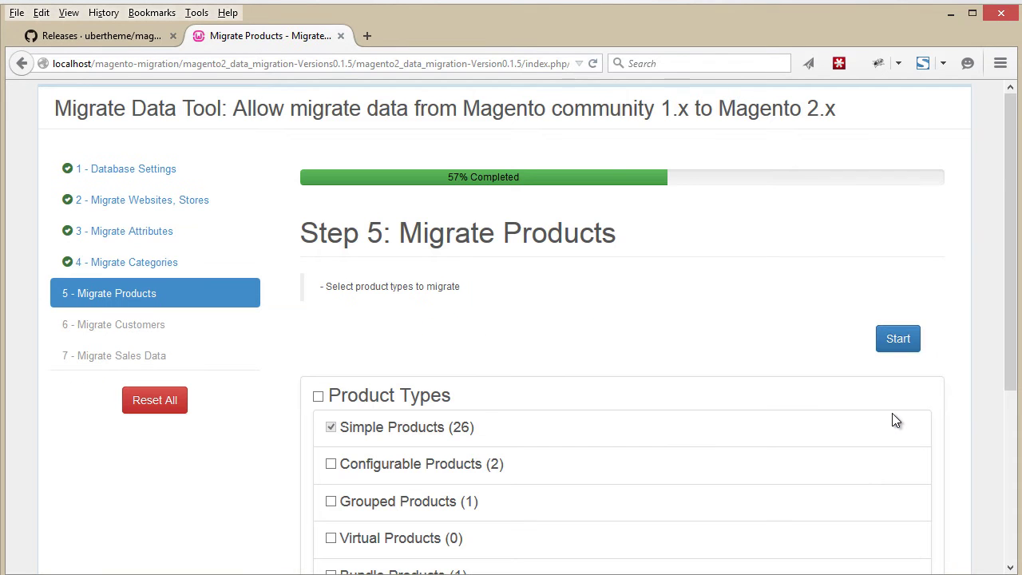
Migrate every product type, 30 products in total.
click(1008, 344)
drag(1008, 344, 1005, 492)
click(319, 173)
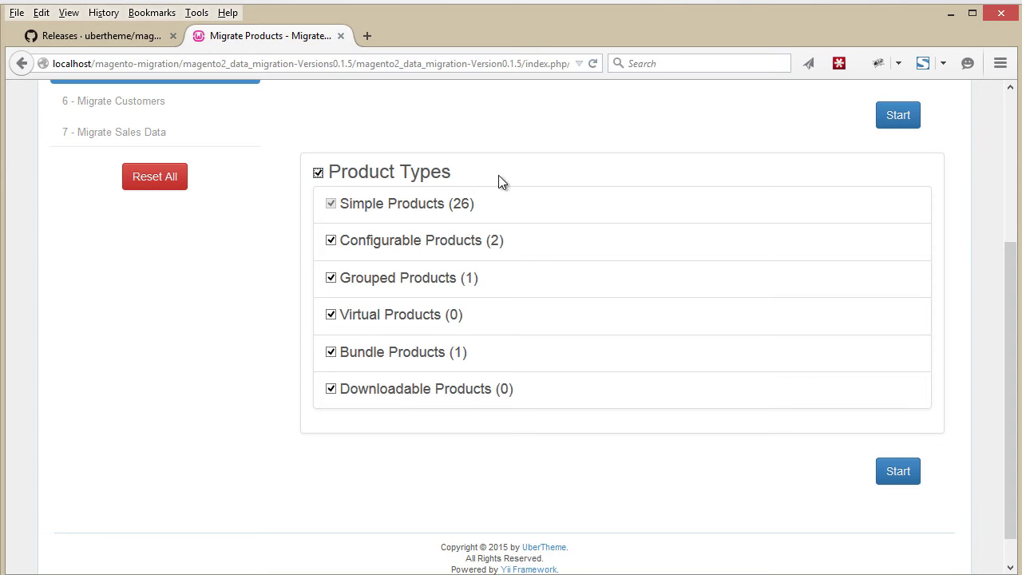
click(895, 118)
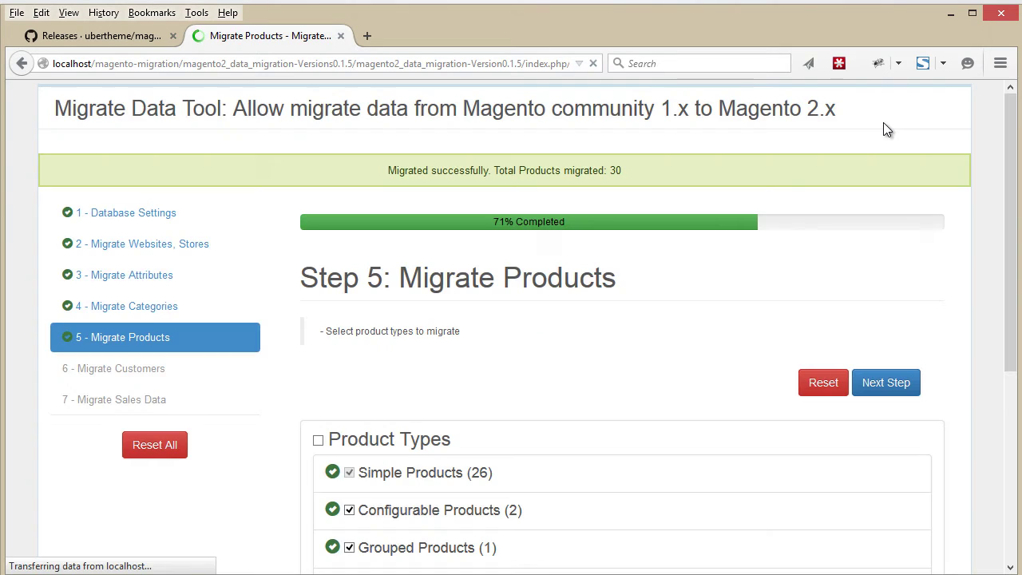
click(887, 385)
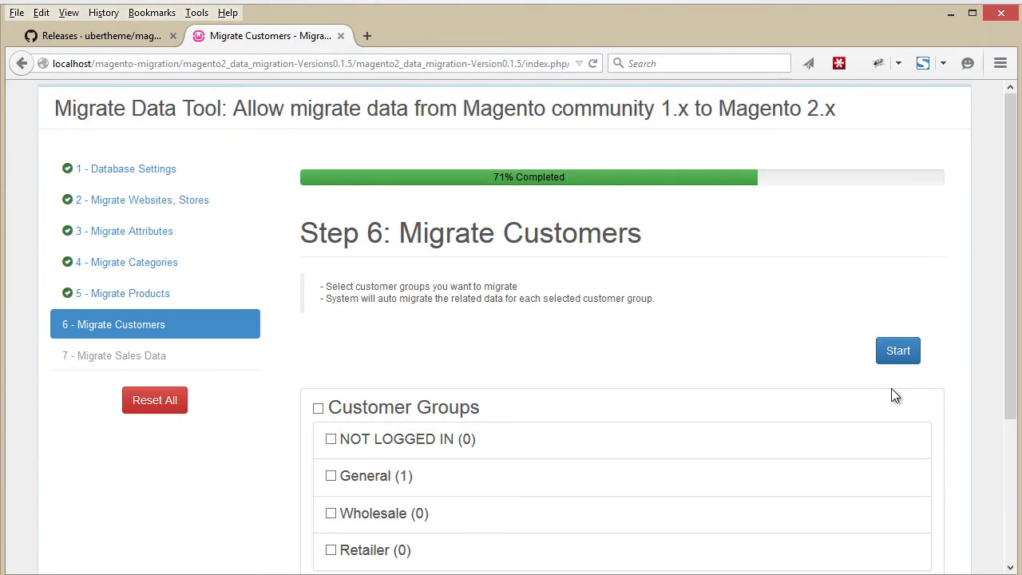
Migrate all four customer groups and their customer.
click(1011, 349)
drag(1011, 350, 1011, 480)
click(318, 231)
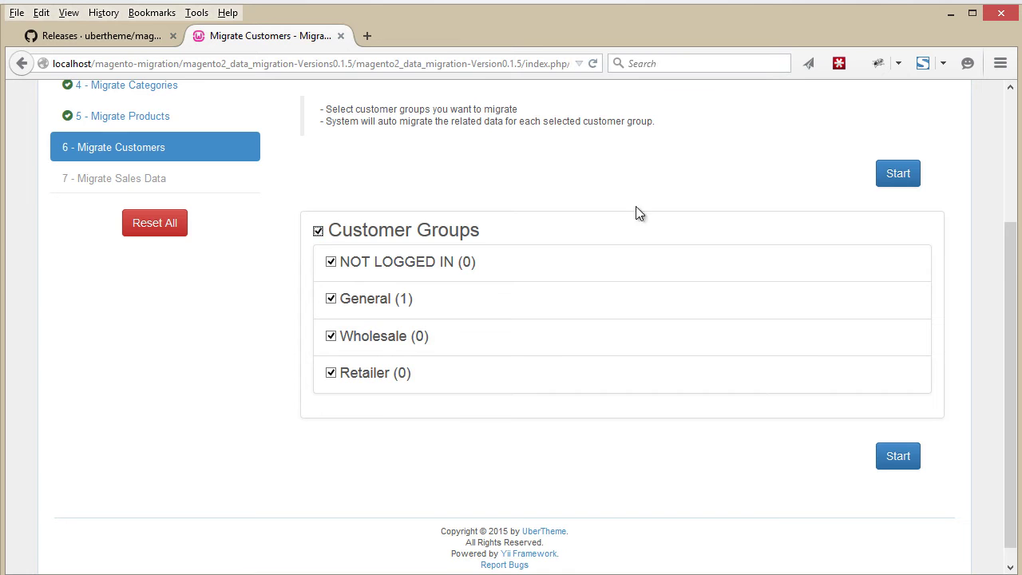
click(888, 178)
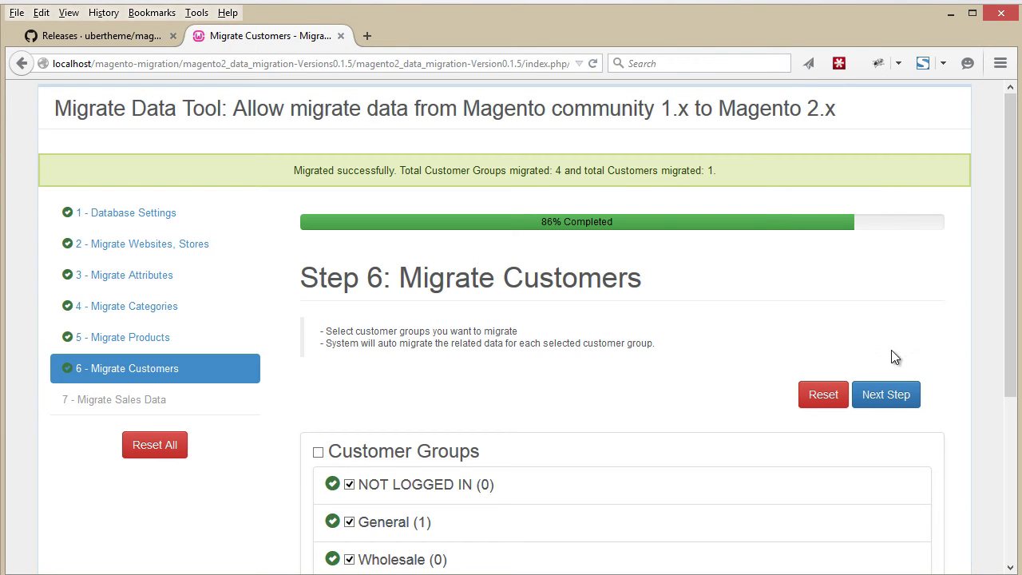
Migrate the sales data objects, including 9 orders and 18 quotes.
click(897, 392)
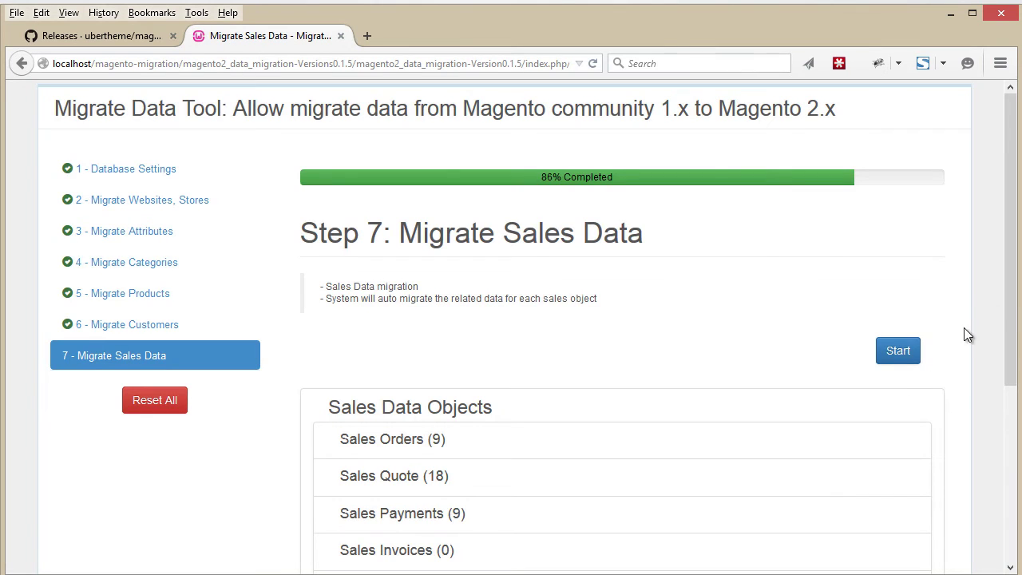
drag(1003, 308, 1017, 445)
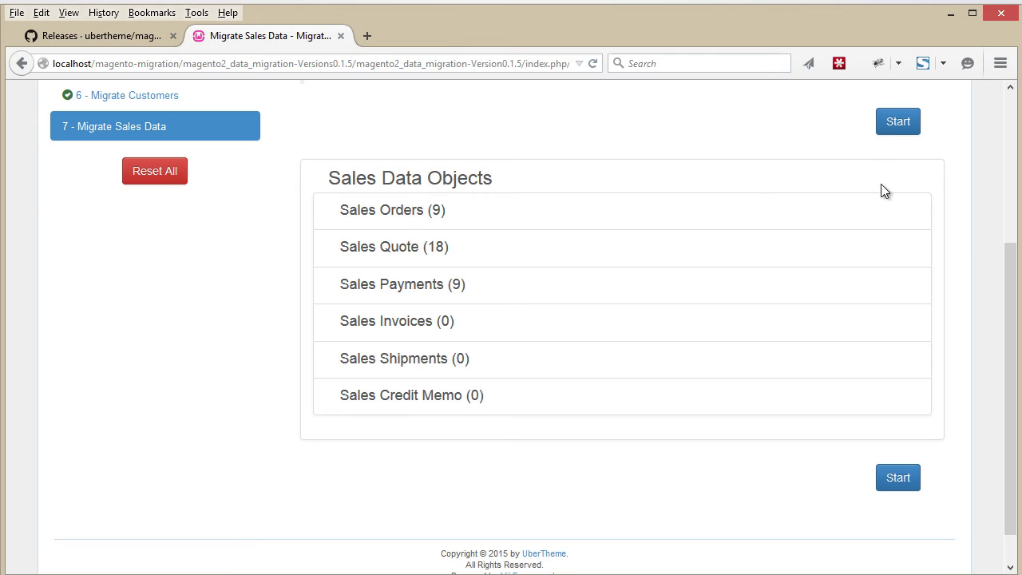
click(897, 122)
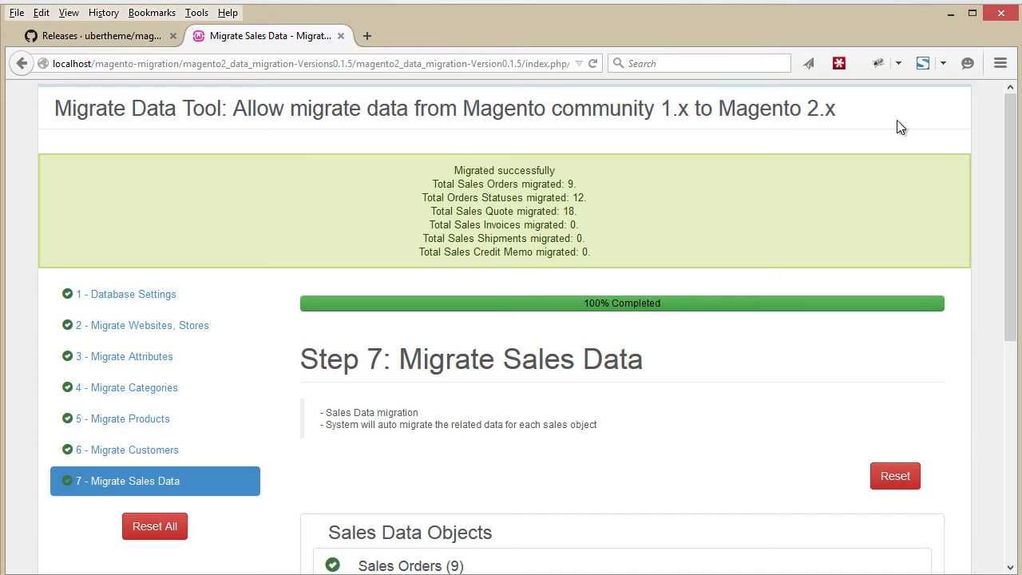
Open localhost/magento2/admin in a new tab and view the Stores Product Template list.
click(367, 36)
text(l)
key(BackSpace)
key(BackSpace)
text(localhost/magento2/admin)
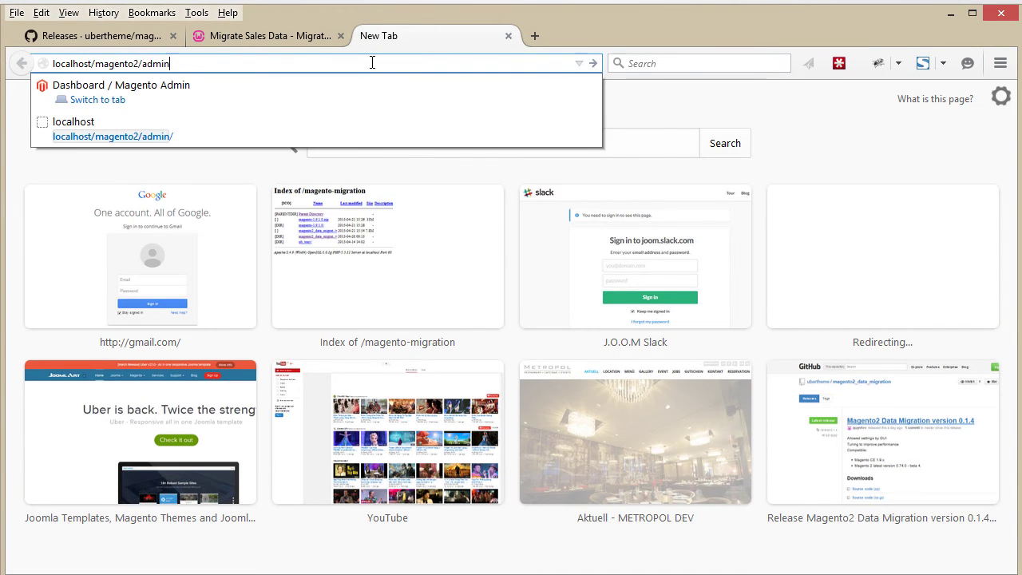
key(Return)
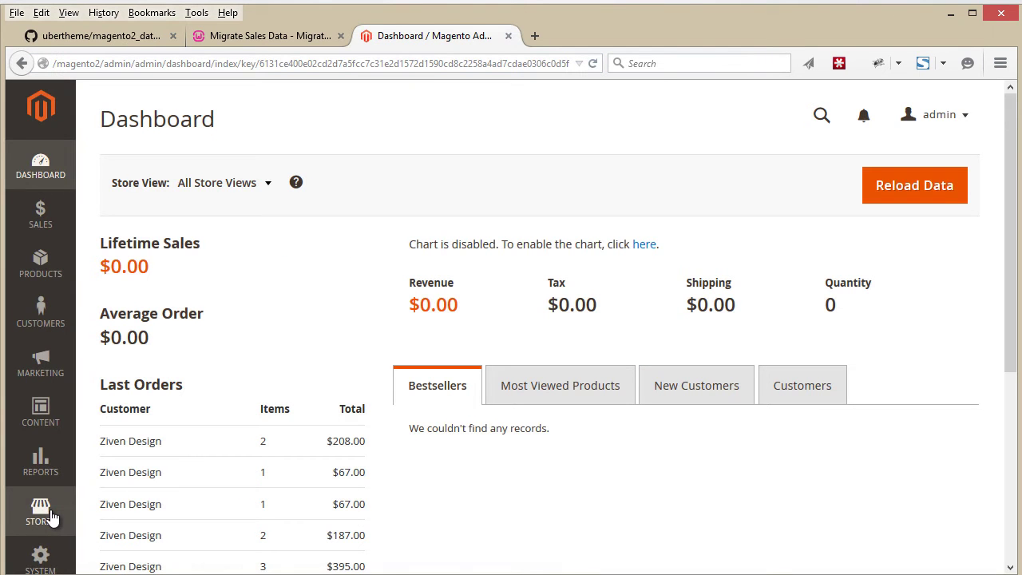
click(50, 518)
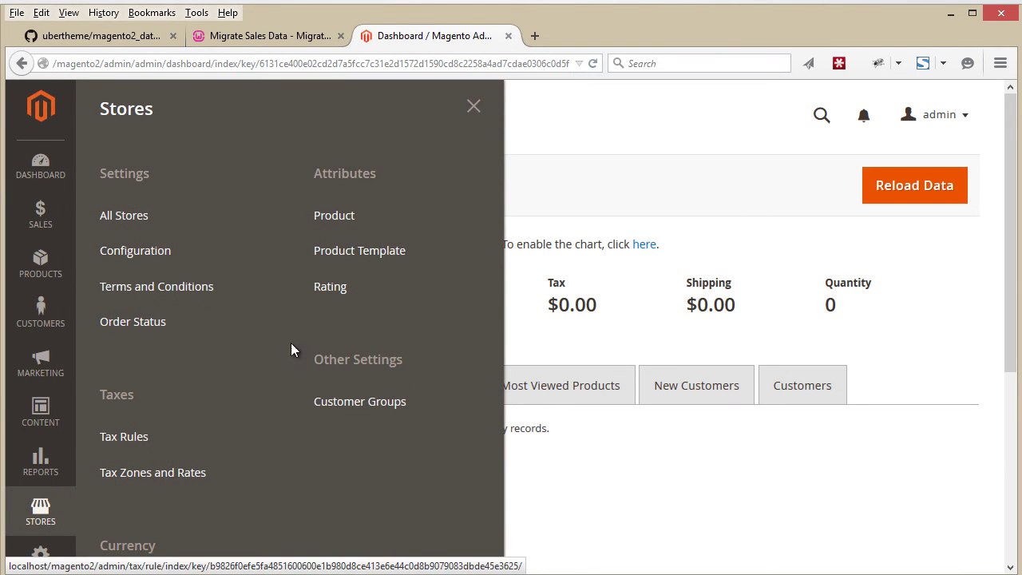
click(356, 256)
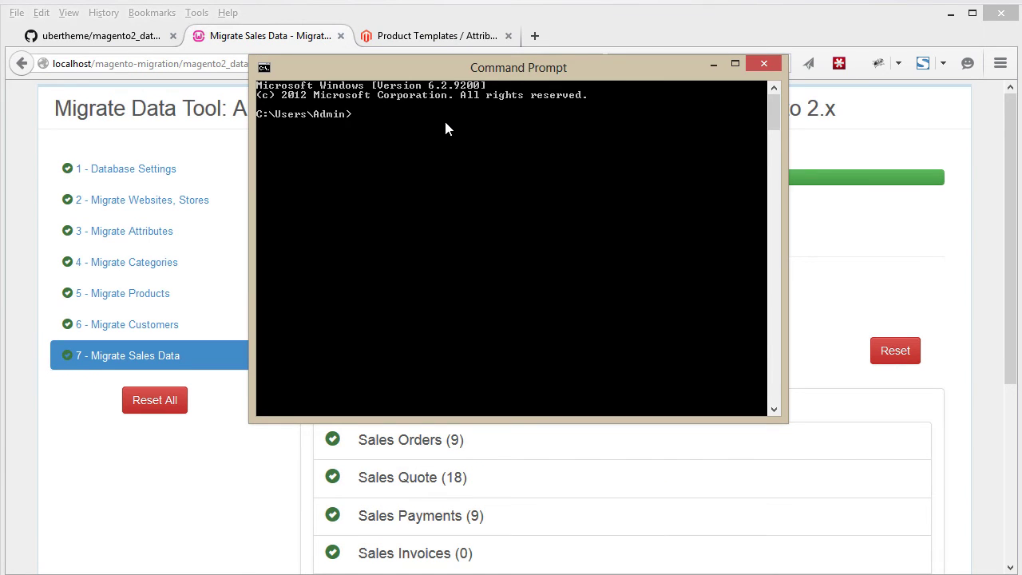
Change directory to C:\wamp\www\magento2\dev\shell in Command Prompt.
text(cd)
right_click(446, 126)
click(469, 167)
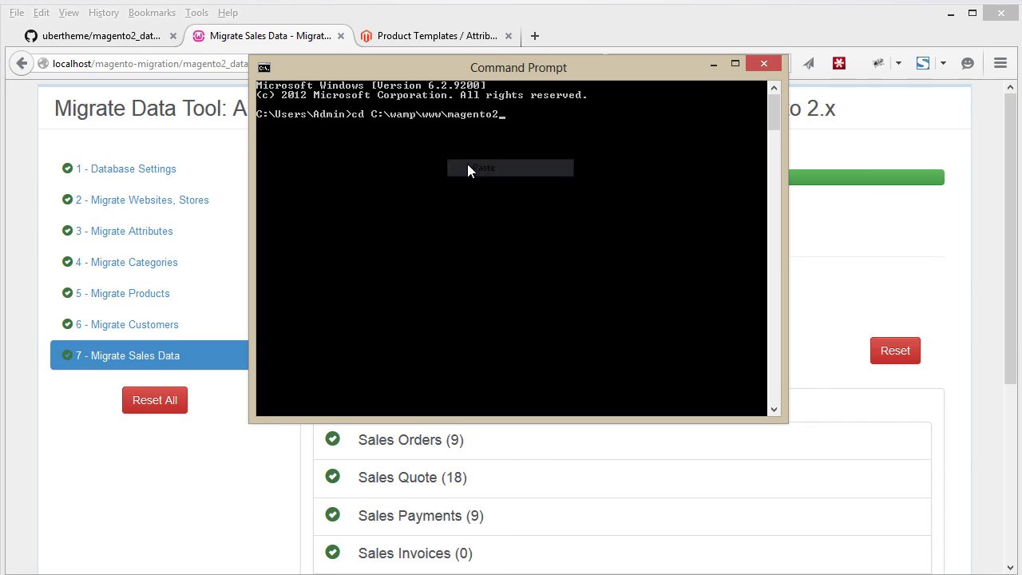
text(\dev)
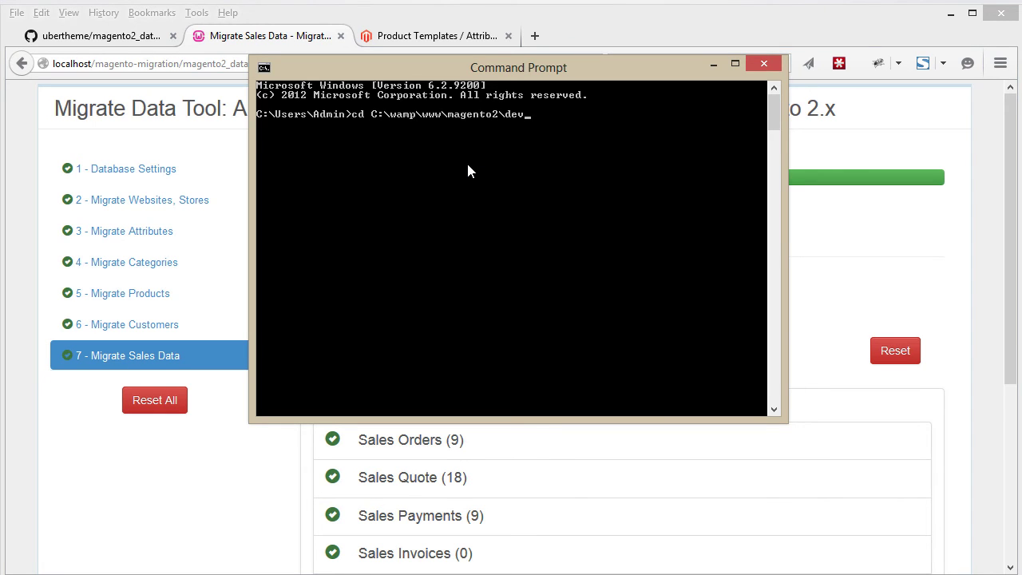
text(\shell)
key(Return)
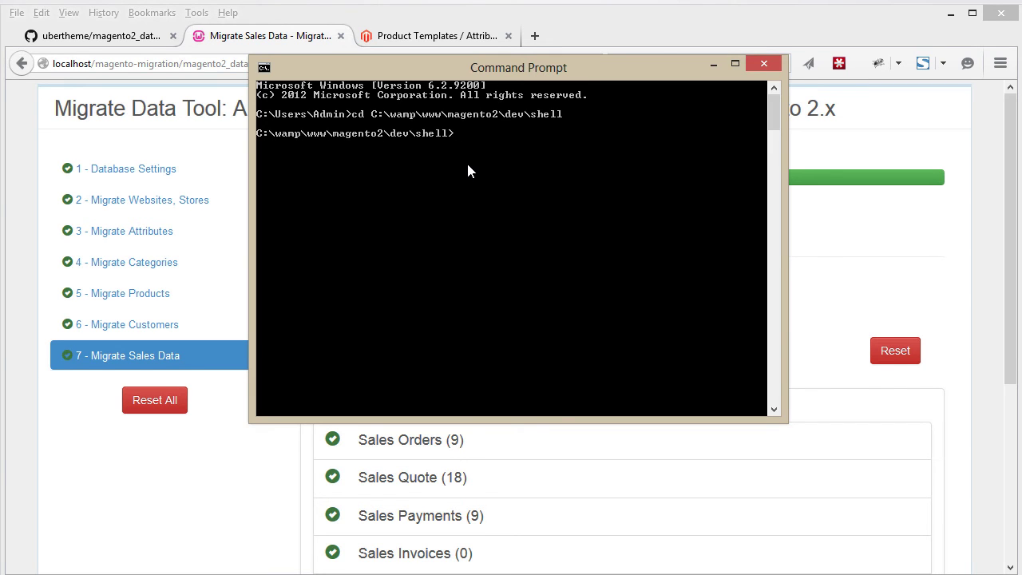
Run php indexer.php reindexall to rebuild all Magento indexes.
text(php indexer.php rein)
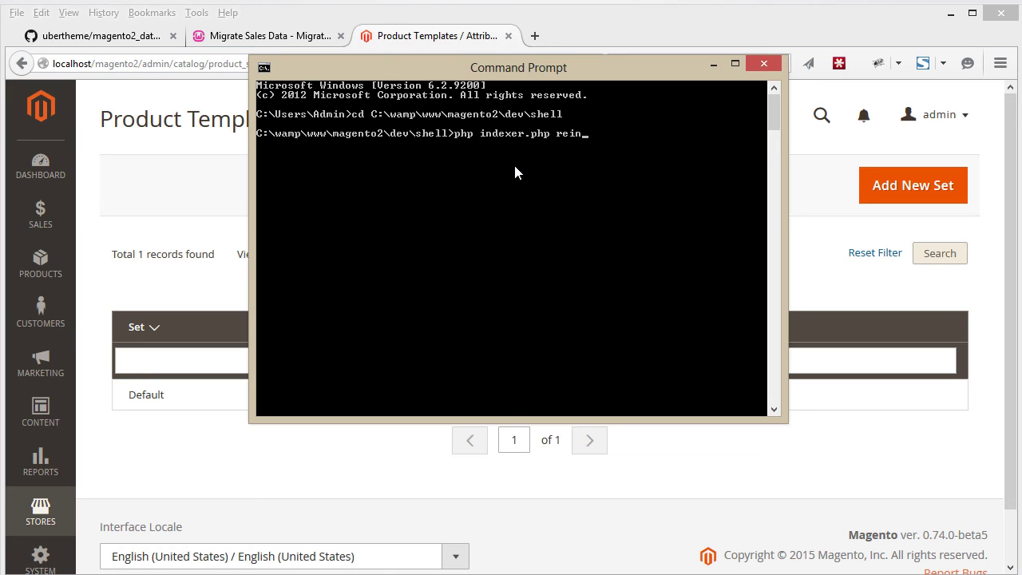
text(dexal)
key(Return)
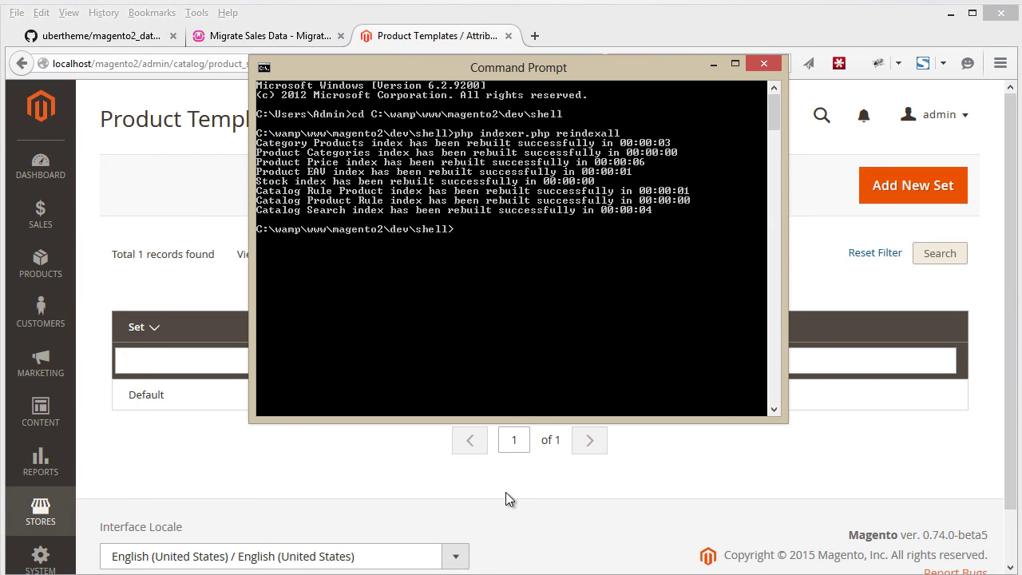
key(alt+Tab)
Copy the catalog folder from ub_tony\media into magento2\pub\media.
double_click(307, 220)
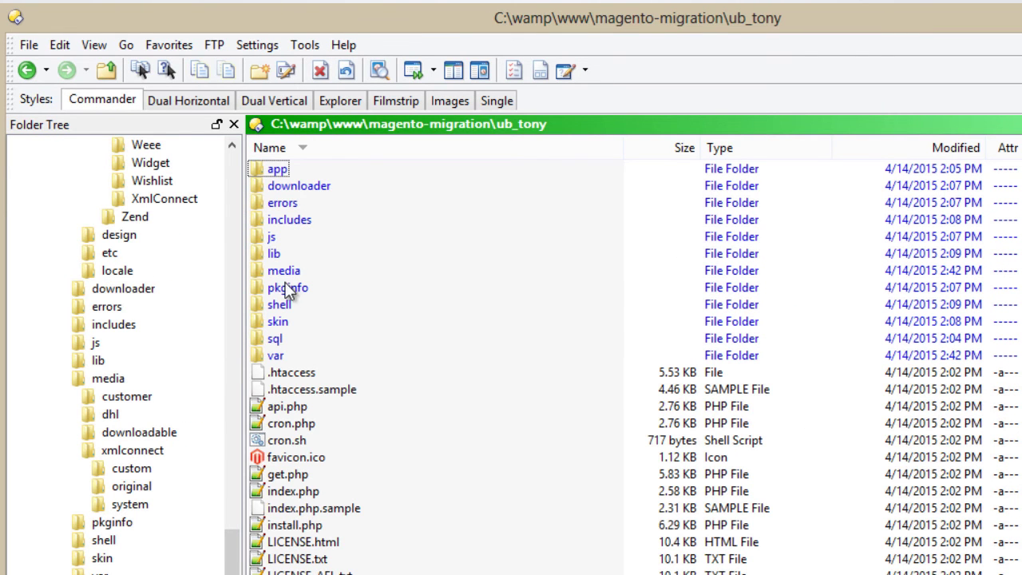
double_click(284, 271)
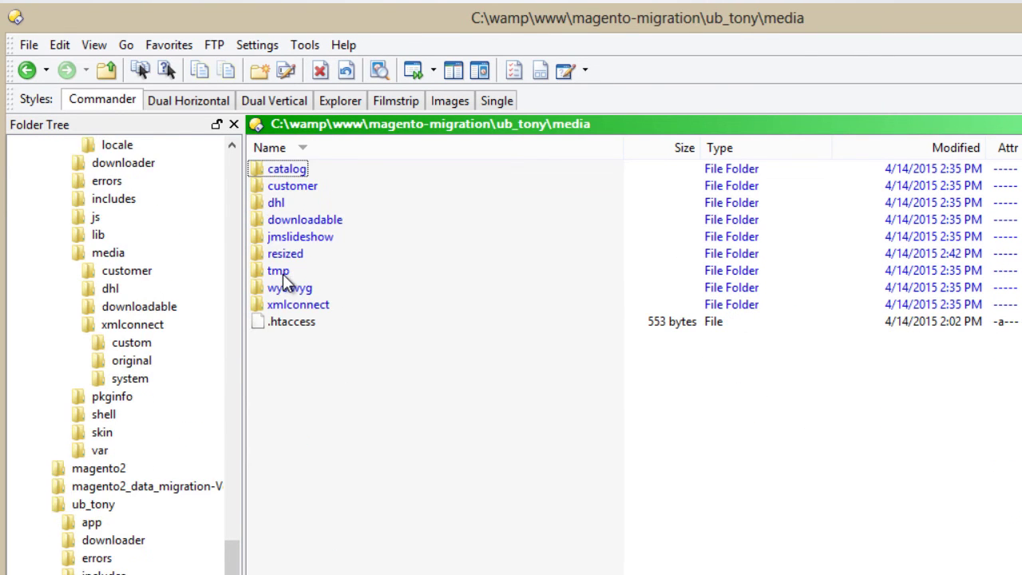
click(299, 175)
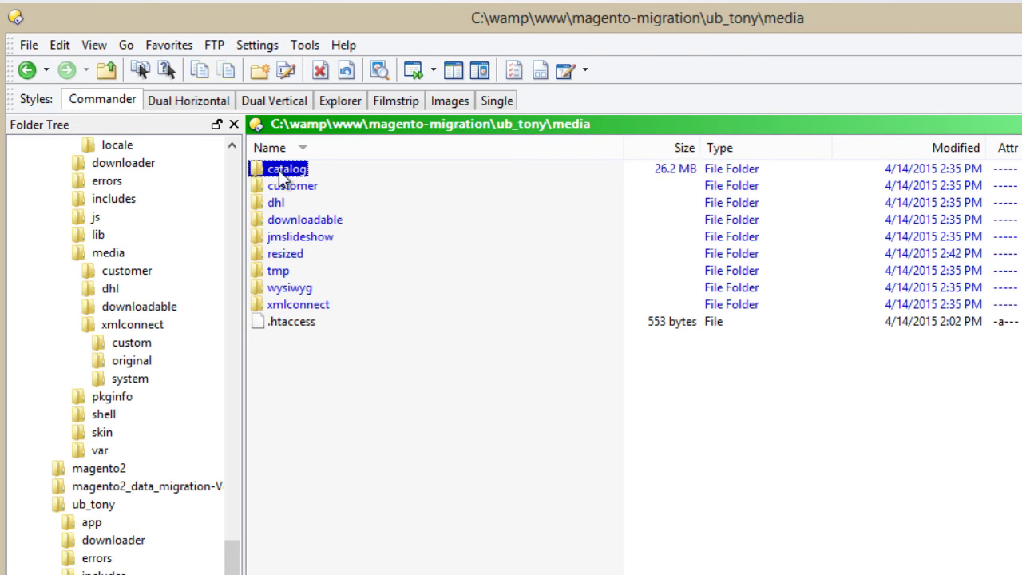
key(BackSpace)
key(BackSpace)
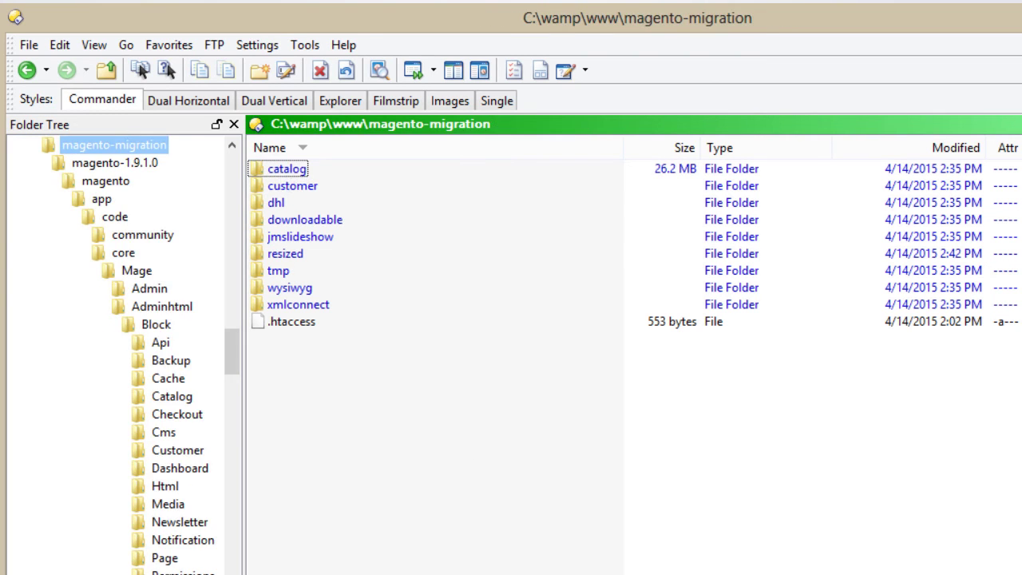
click(309, 190)
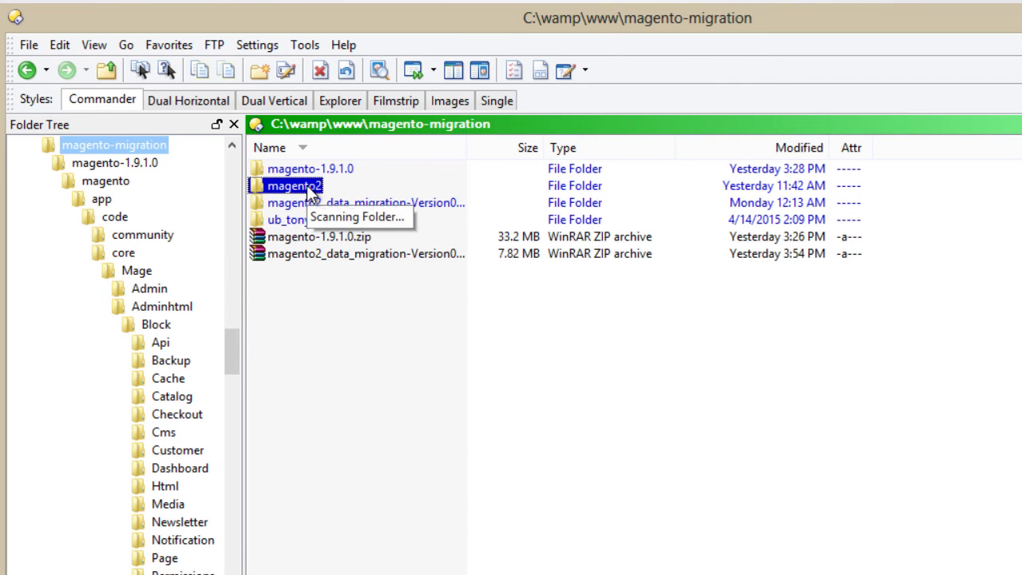
double_click(308, 190)
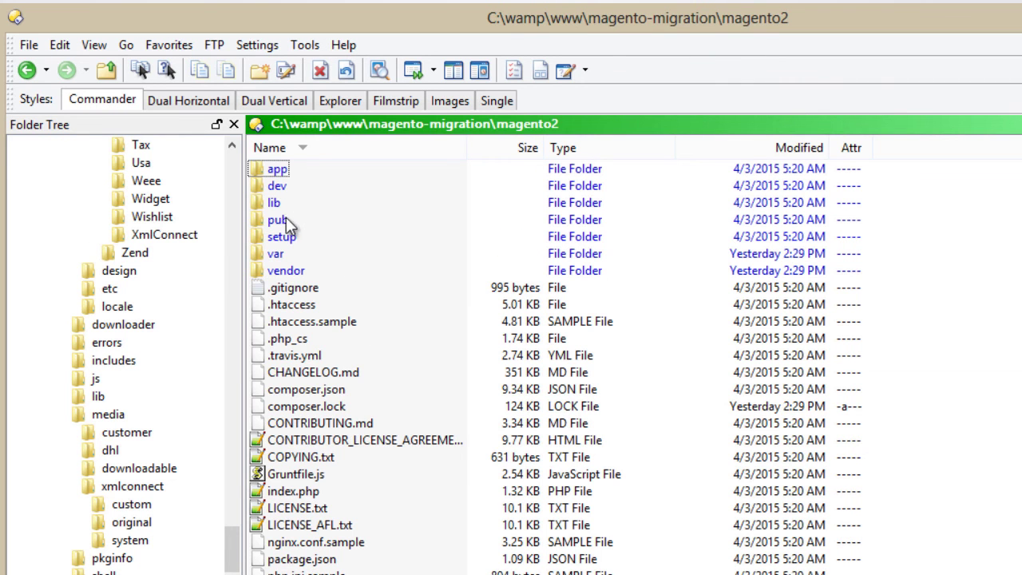
double_click(283, 221)
double_click(287, 188)
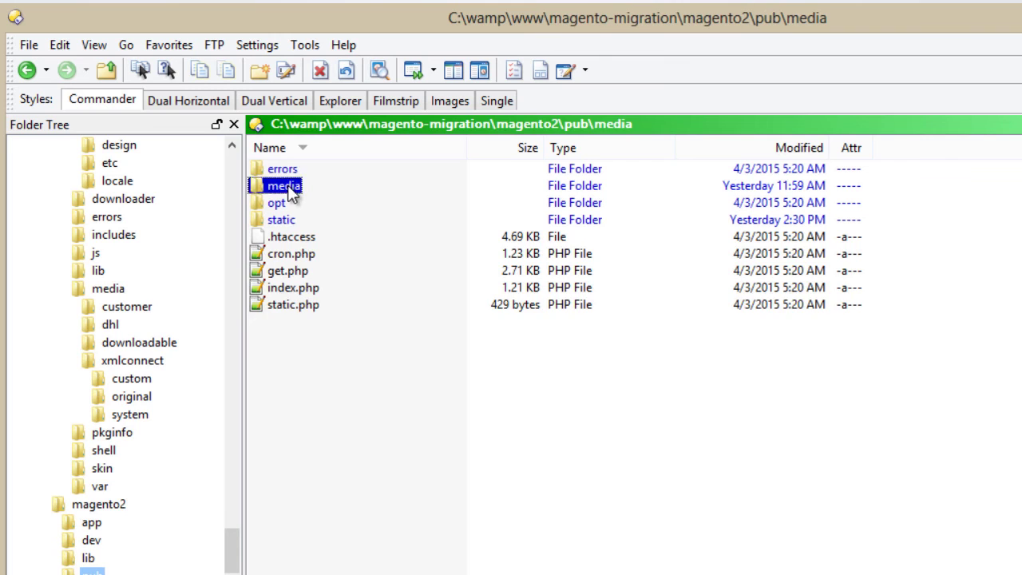
key(ctrl+v)
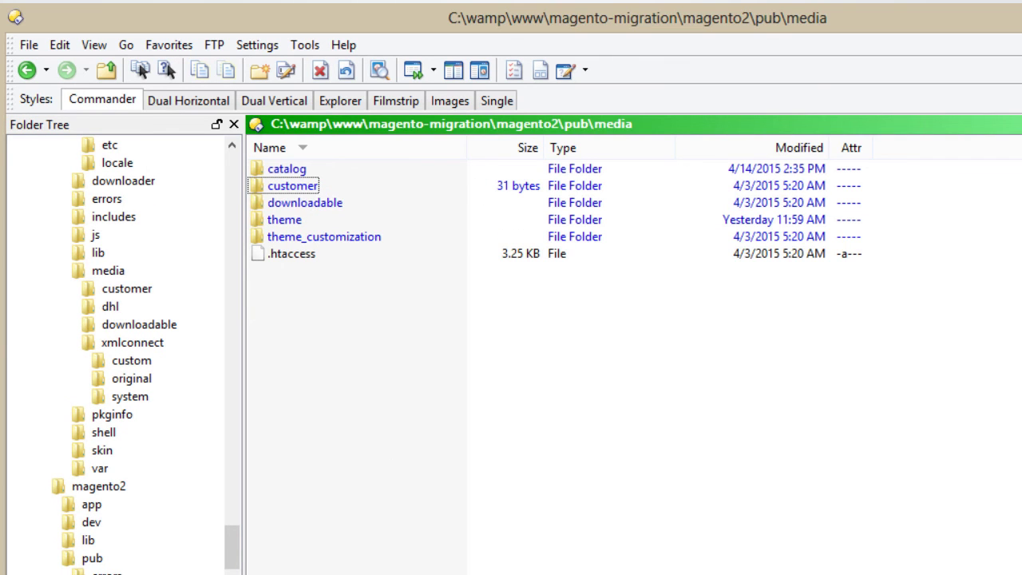
Browse back to ub_tony\media, then return to magento2\pub\media.
key(alt+Left)
click(338, 222)
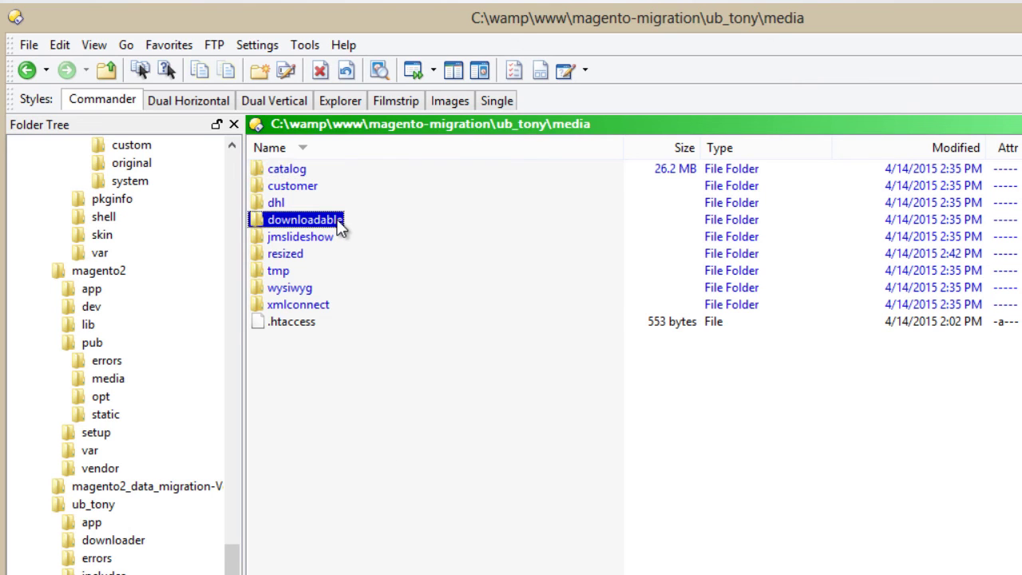
ctrl+click(339, 226)
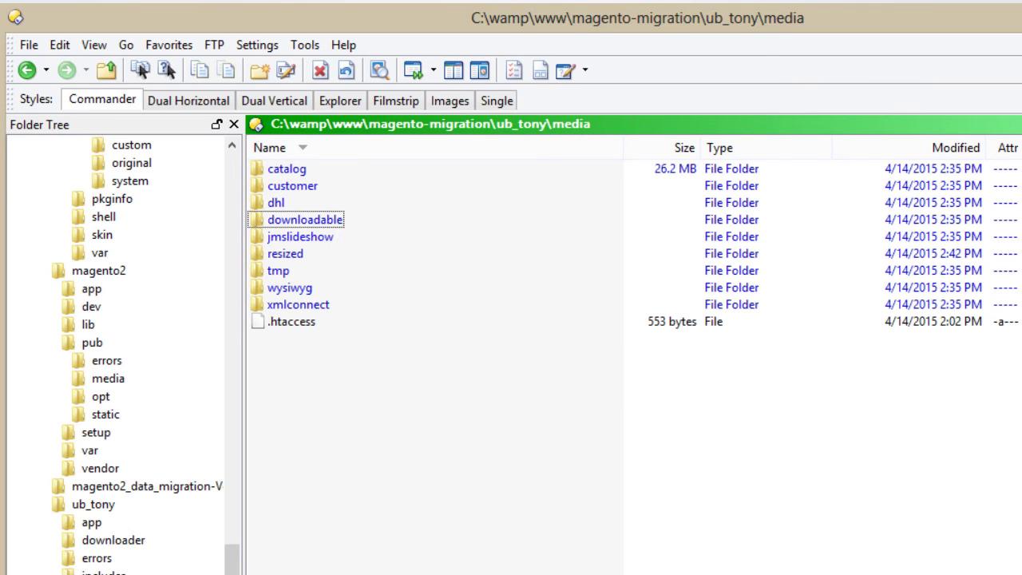
key(alt+Right)
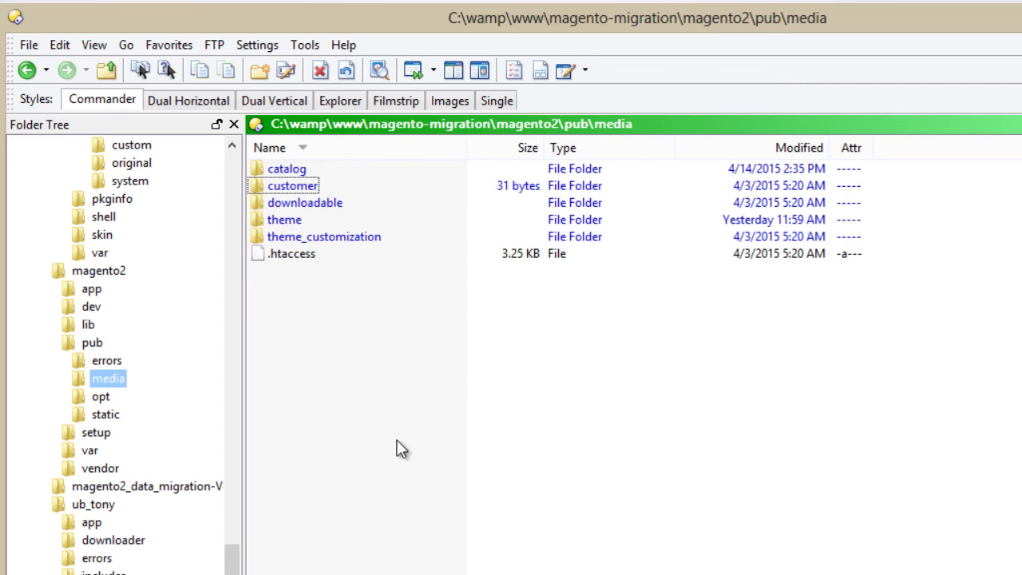